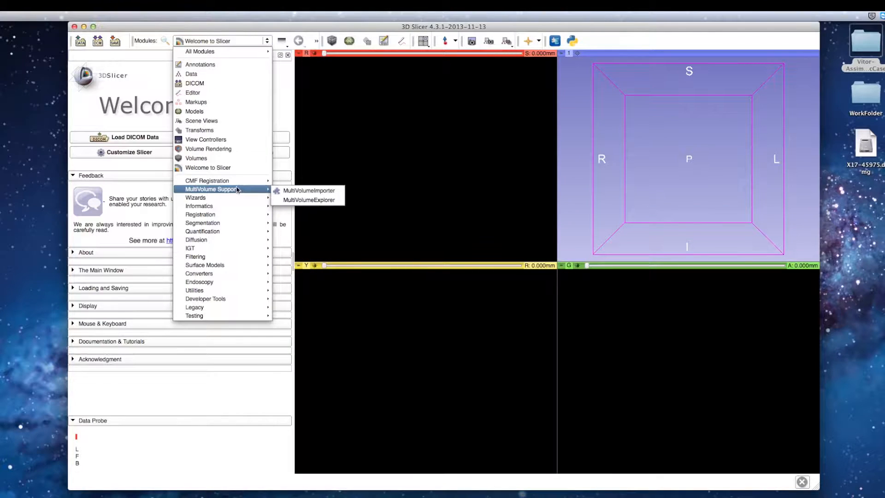
Open the Apply Matrix module of CMF Registration, and switch from it to the Transforms module
{"action": "mouse_move", "coordinate": [243, 183]}
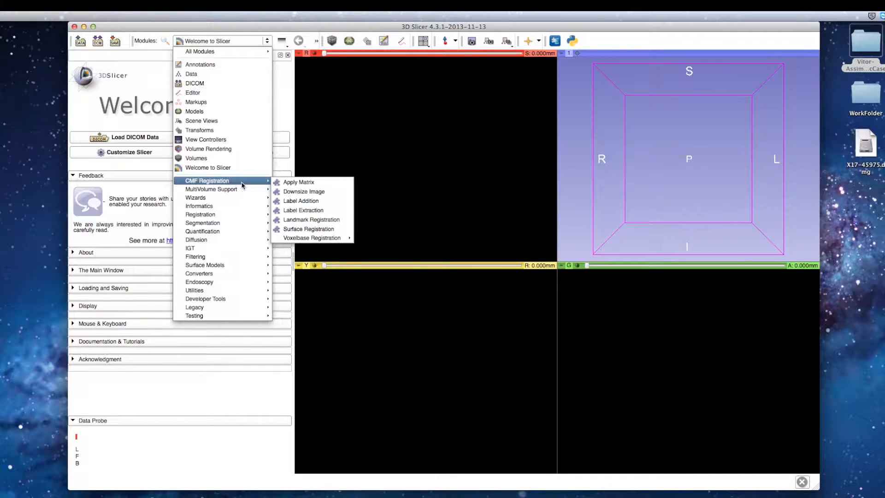
{"action": "left_click", "coordinate": [282, 183]}
{"action": "left_click", "coordinate": [268, 41]}
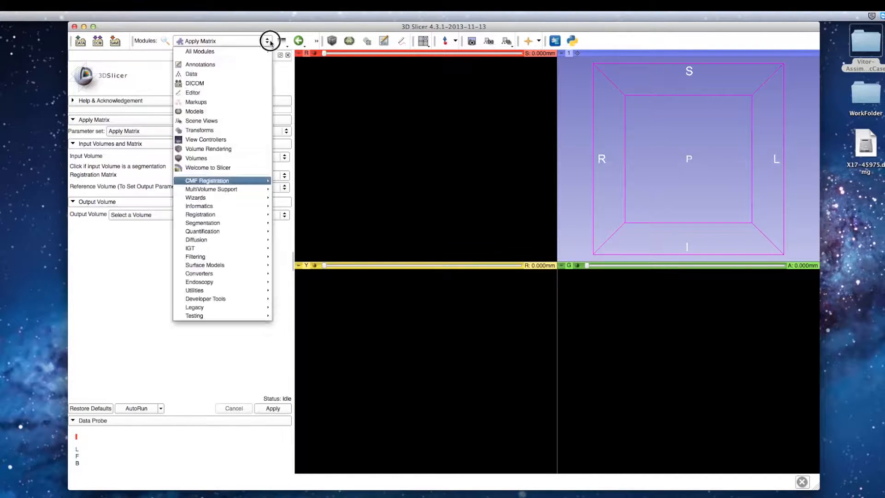
{"action": "left_click", "coordinate": [224, 131]}
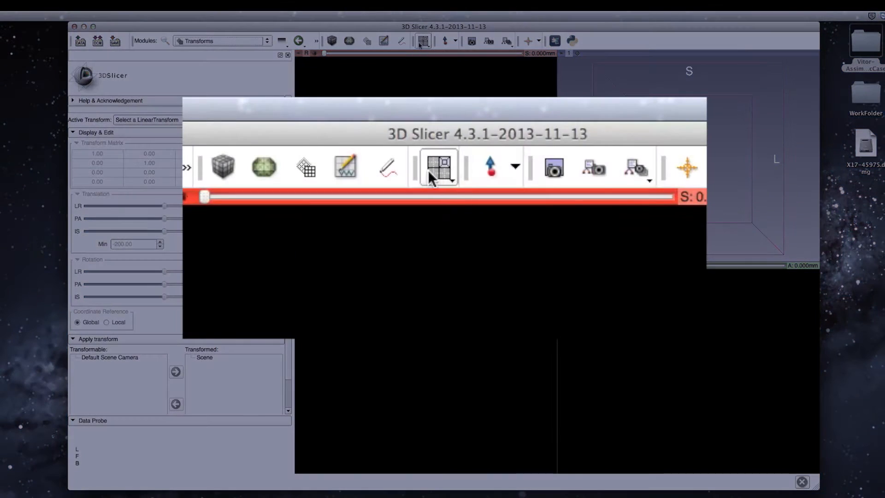
Try the Conventional layout and a Compare Widescreen layout, and return the views to the Four-Up layout
{"action": "left_click", "coordinate": [424, 43]}
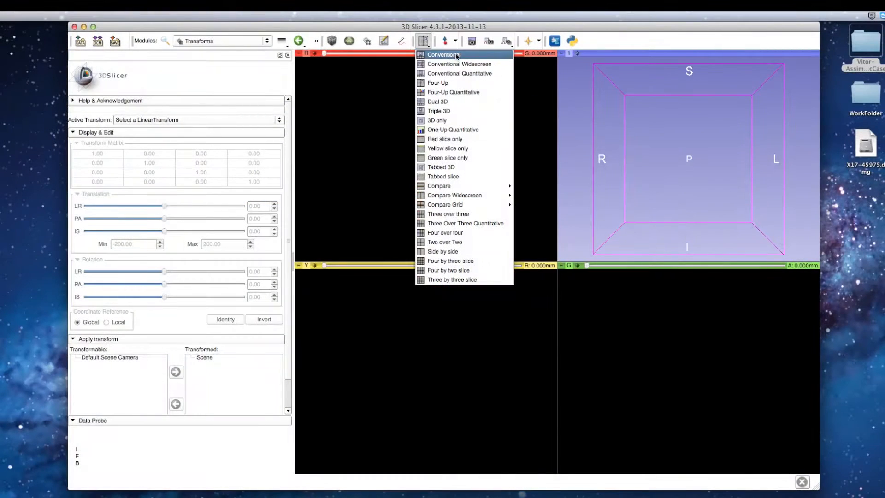
{"action": "left_click", "coordinate": [458, 55]}
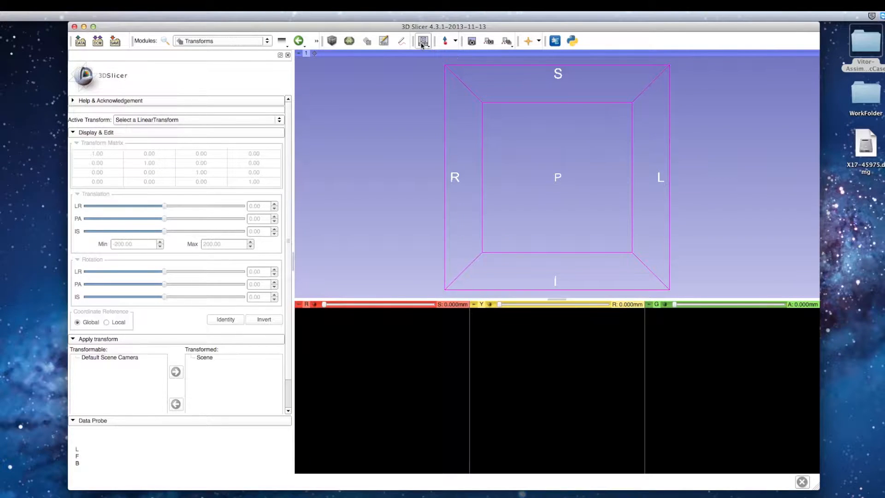
{"action": "left_click", "coordinate": [422, 42]}
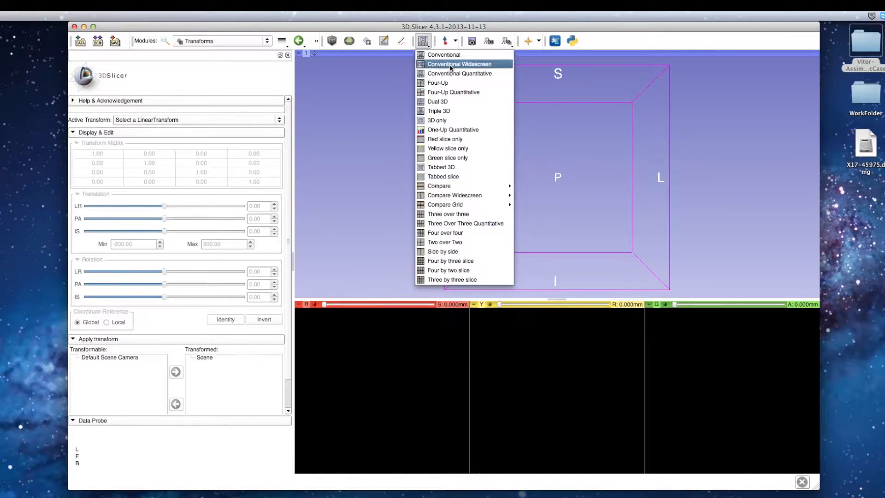
{"action": "left_click", "coordinate": [527, 206]}
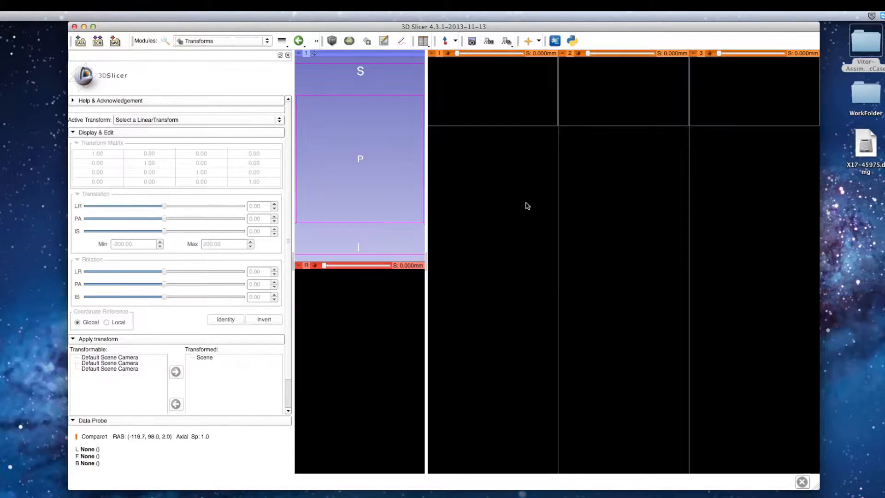
{"action": "left_click", "coordinate": [423, 41]}
{"action": "left_click", "coordinate": [453, 83]}
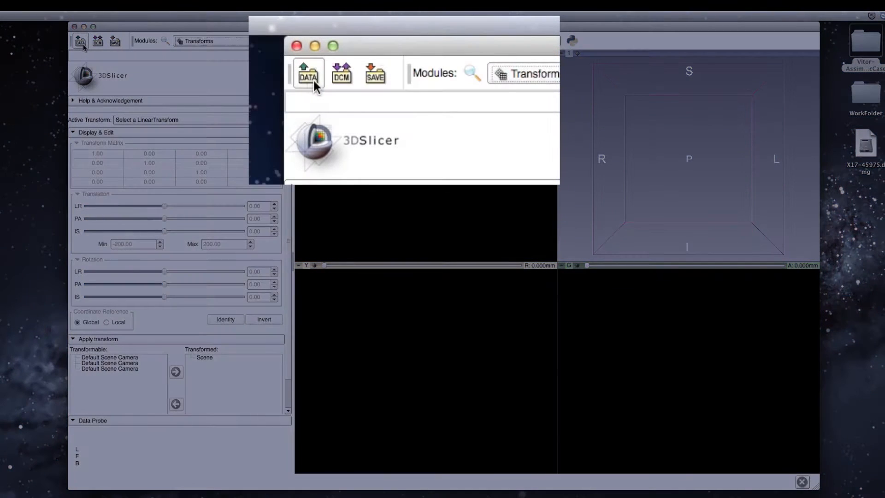
Choose the T1 SEG-FullFace segmentation, the T1 scan and the T1 MODEL-FullFace surface model from the case folder on the Desktop for adding to the scene
{"action": "left_click", "coordinate": [83, 46]}
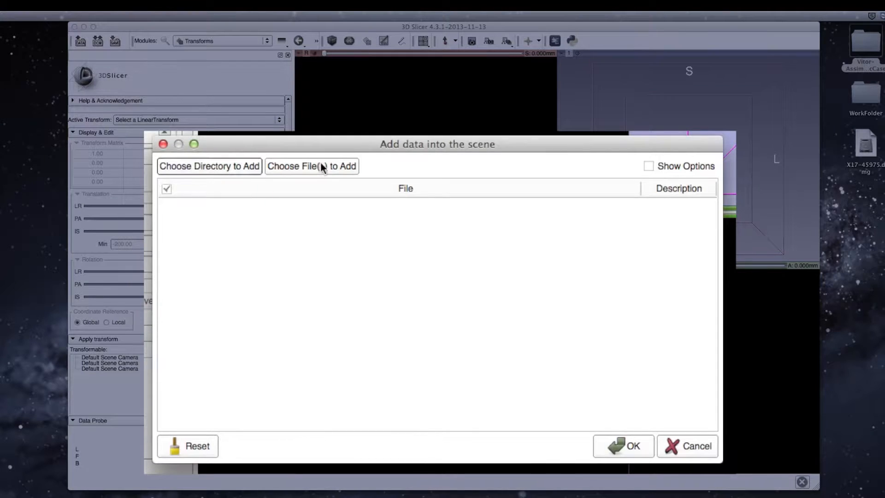
{"action": "left_click", "coordinate": [306, 169]}
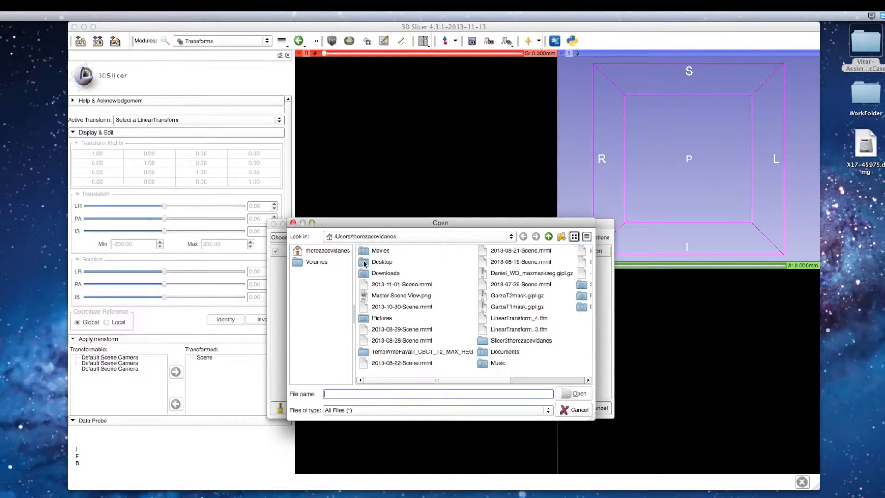
{"action": "double_click", "coordinate": [364, 262]}
{"action": "double_click", "coordinate": [399, 251]}
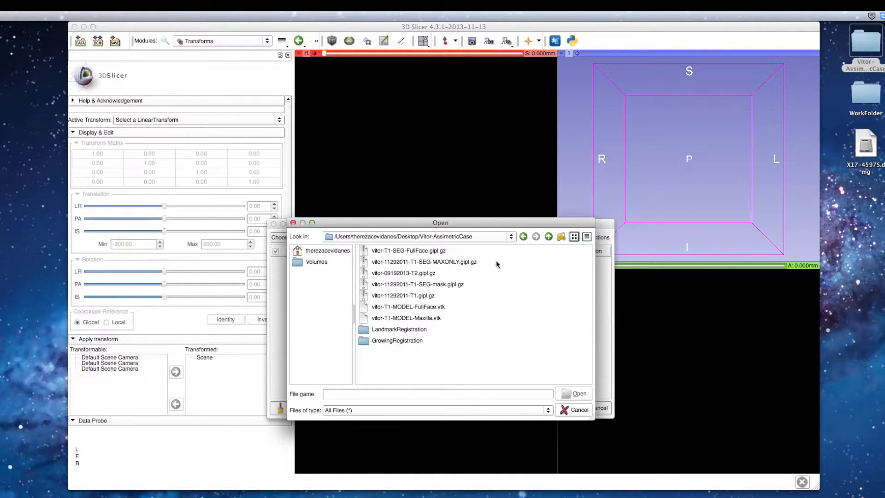
{"action": "left_click", "coordinate": [435, 251]}
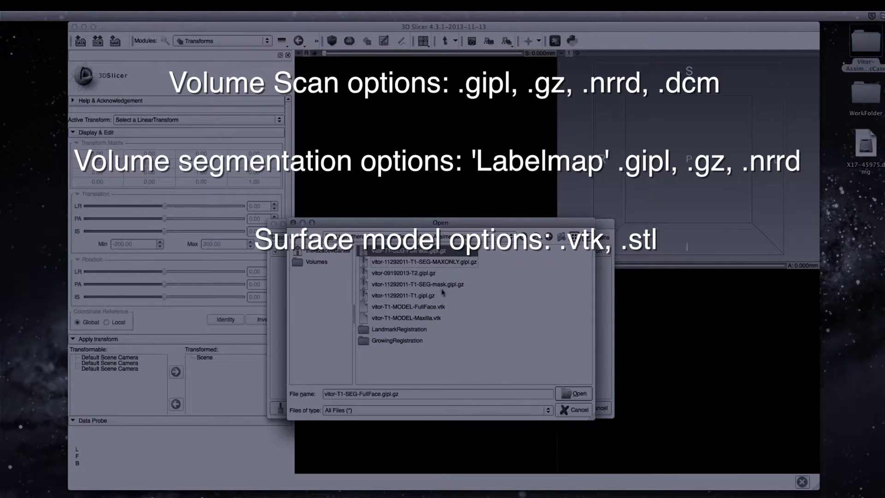
{"action": "left_click", "coordinate": [425, 296], "text": "super"}
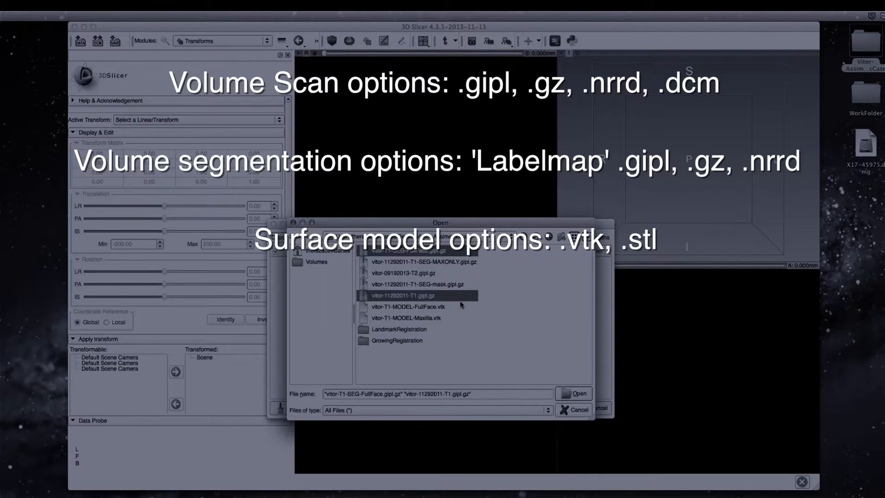
{"action": "left_click", "coordinate": [438, 306], "text": "super"}
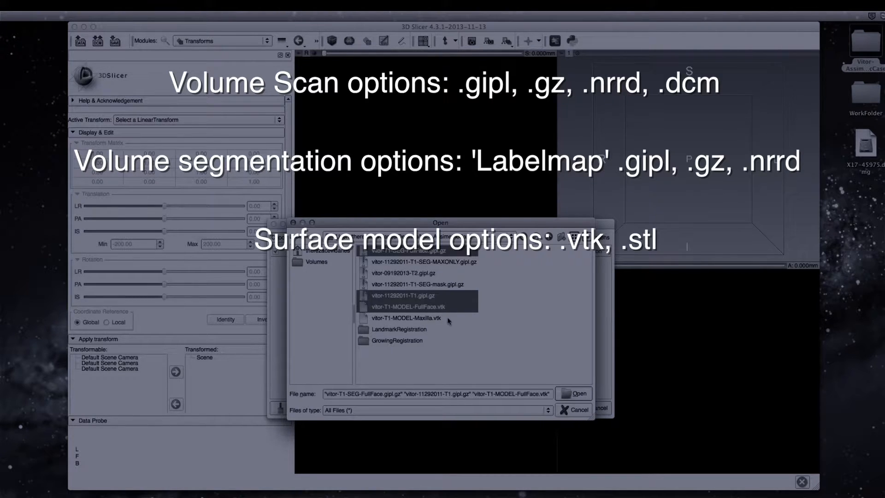
{"action": "left_click", "coordinate": [571, 395]}
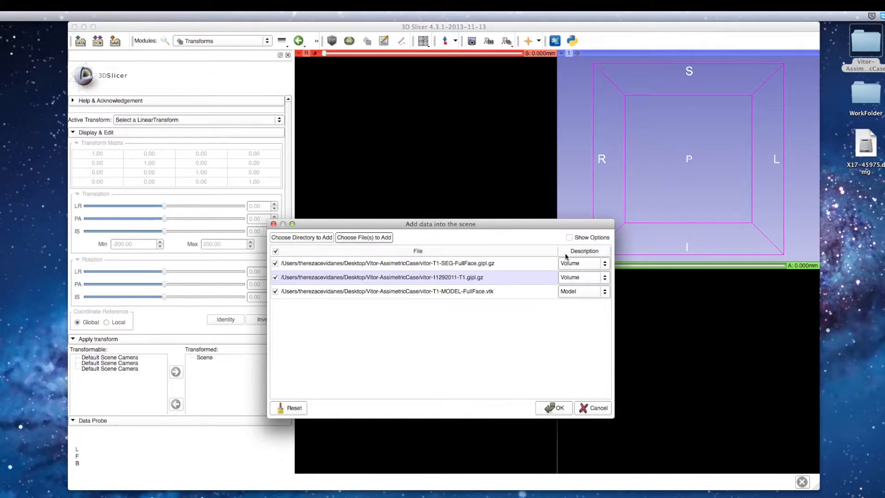
Mark the T1 SEG-FullFace volume as a LabelMap in the file options and load the three chosen files into the scene
{"action": "left_click", "coordinate": [570, 237]}
{"action": "left_click", "coordinate": [398, 263]}
{"action": "left_click_drag", "start_coordinate": [393, 263], "coordinate": [402, 262]}
{"action": "left_click", "coordinate": [540, 260]}
{"action": "left_click", "coordinate": [362, 292]}
{"action": "left_click", "coordinate": [357, 293]}
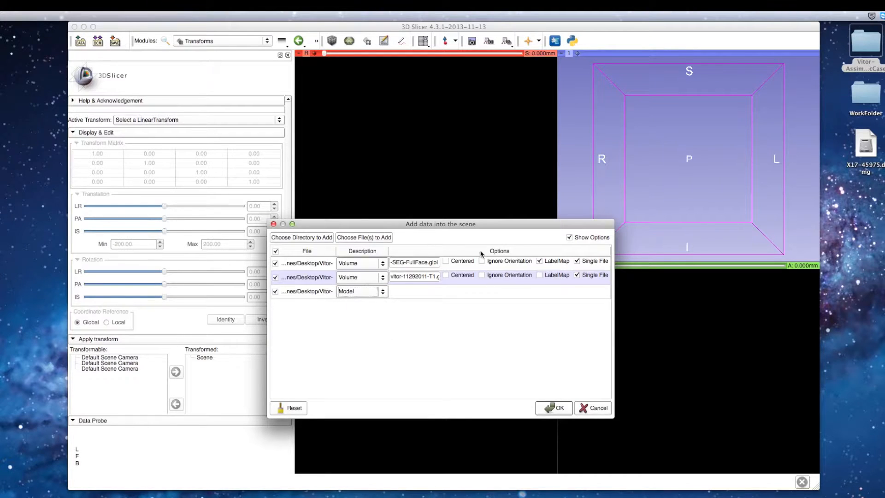
{"action": "left_click", "coordinate": [569, 238]}
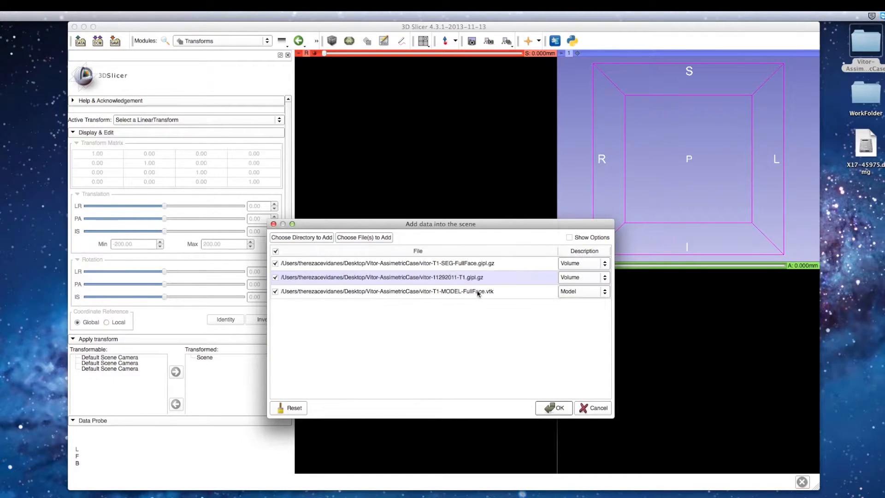
{"action": "left_click", "coordinate": [559, 293]}
{"action": "left_click", "coordinate": [571, 293]}
{"action": "left_click", "coordinate": [558, 408]}
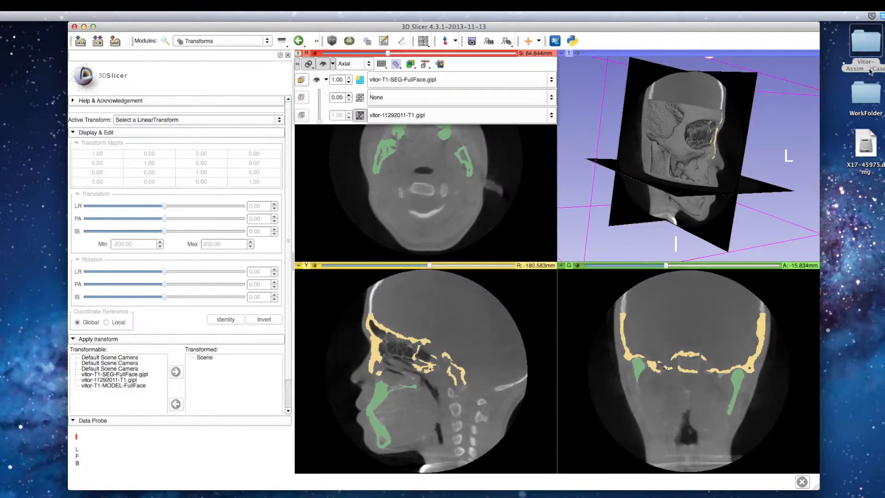
Load the Output Registered T2 scan and the T2-SEG-REG-FullFace segmentation from the case's GrowingRegistration folder in Finder into the Slicer scene
{"action": "double_click", "coordinate": [864, 46]}
{"action": "left_click", "coordinate": [378, 310]}
{"action": "left_click_drag", "start_coordinate": [498, 278], "coordinate": [370, 223]}
{"action": "double_click", "coordinate": [251, 256]}
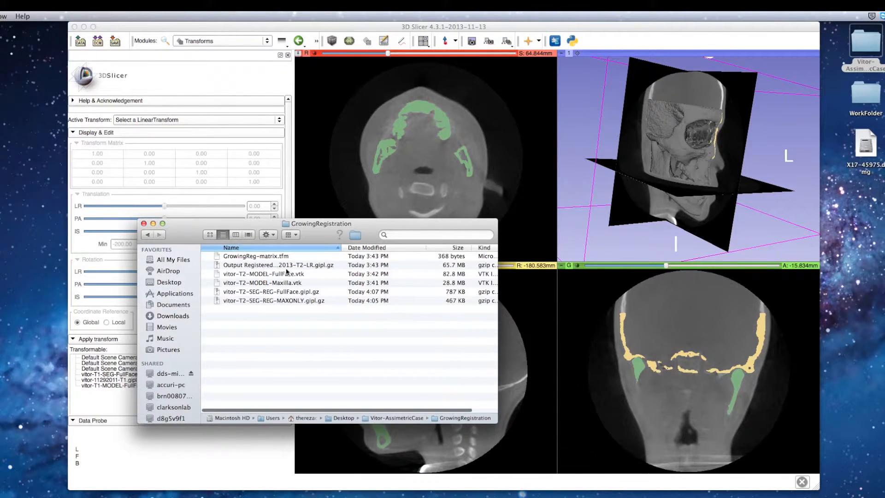
{"action": "left_click", "coordinate": [272, 267]}
{"action": "left_click", "coordinate": [306, 292], "text": "super"}
{"action": "left_click_drag", "start_coordinate": [306, 292], "coordinate": [409, 210]}
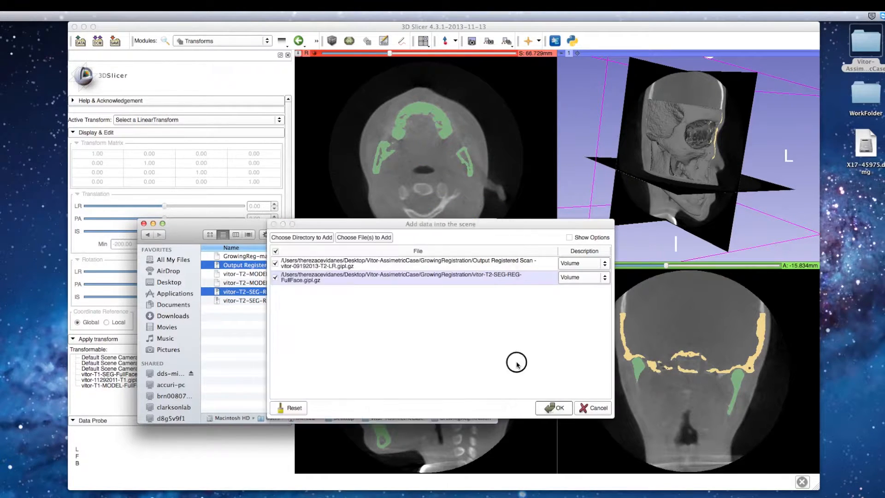
{"action": "key", "text": "Return"}
Center the 3D view on the skull model, and show the skull enlarged from the front
{"action": "left_click_drag", "start_coordinate": [723, 142], "coordinate": [695, 135]}
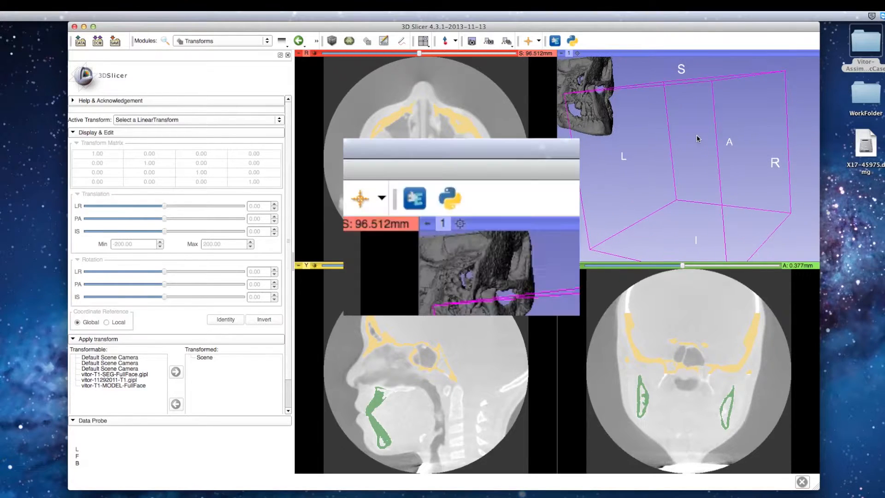
{"action": "left_click", "coordinate": [577, 53]}
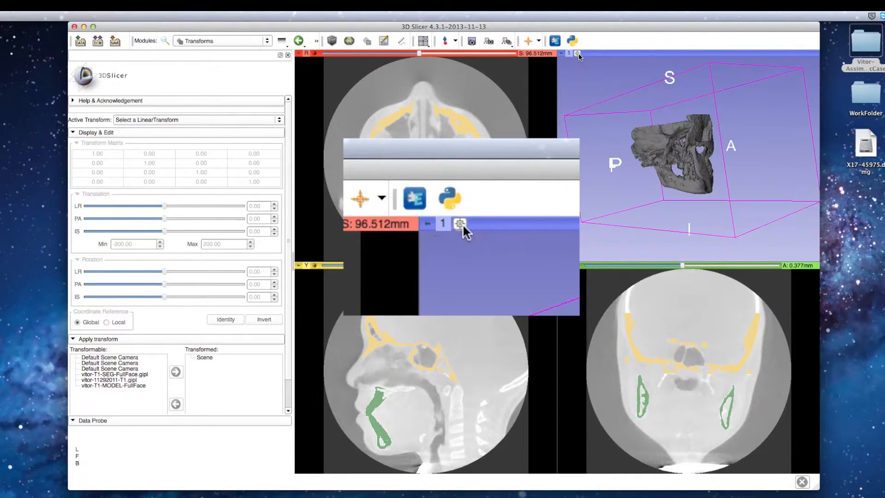
{"action": "left_click_drag", "start_coordinate": [648, 168], "coordinate": [619, 159]}
{"action": "scroll", "coordinate": [680, 159], "scroll_direction": "up", "scroll_amount": 4}
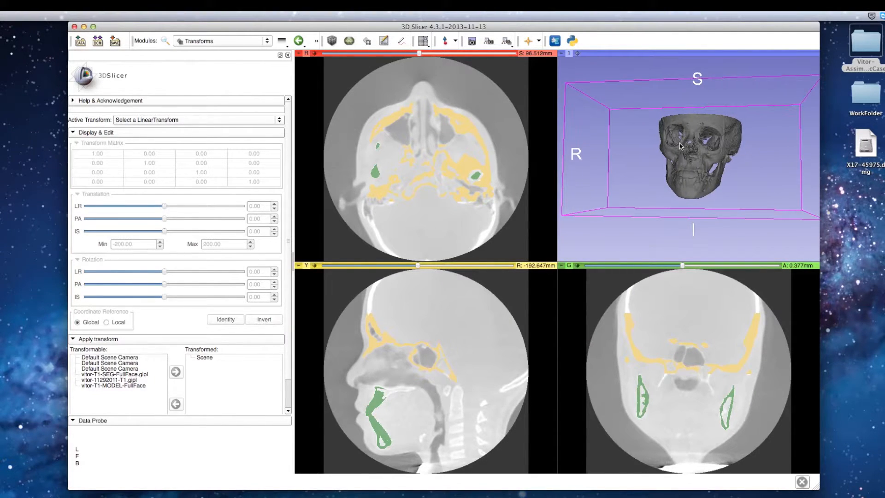
{"action": "scroll", "coordinate": [679, 166], "scroll_direction": "up", "scroll_amount": 3}
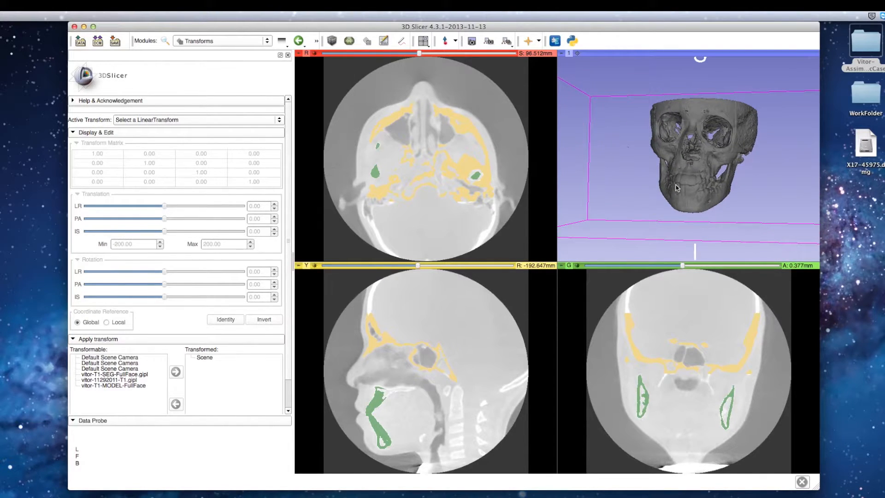
Adjust the T1 scan's window and level for a darker background and clearer bone in the slice views
{"action": "left_click_drag", "start_coordinate": [432, 172], "coordinate": [407, 135]}
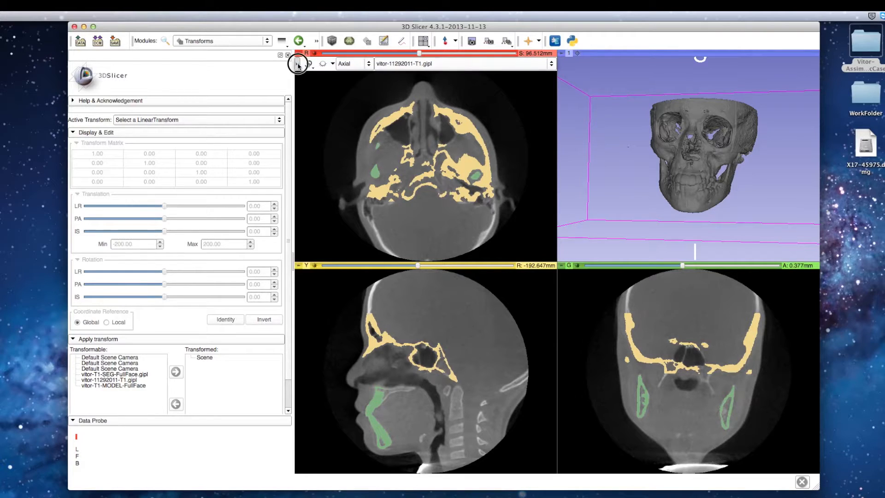
Link the slice view controls and show all three slice planes in the 3D view with the skull model
{"action": "left_click", "coordinate": [298, 65]}
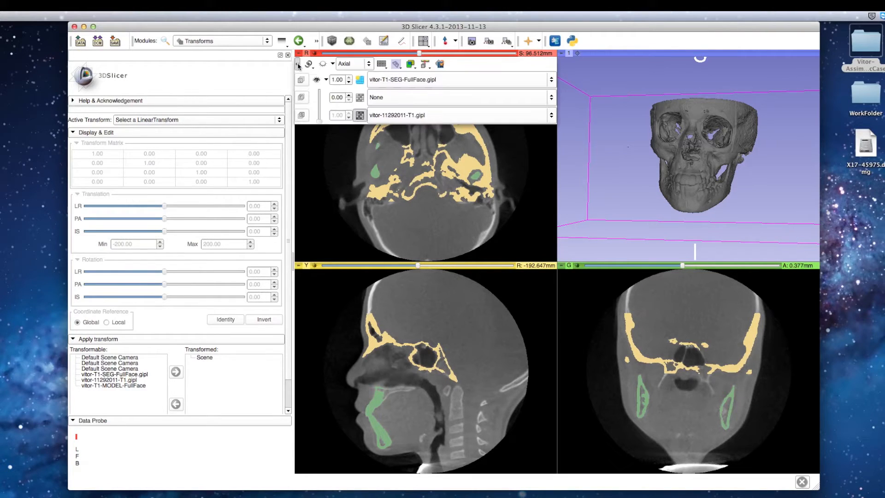
{"action": "left_click", "coordinate": [322, 64]}
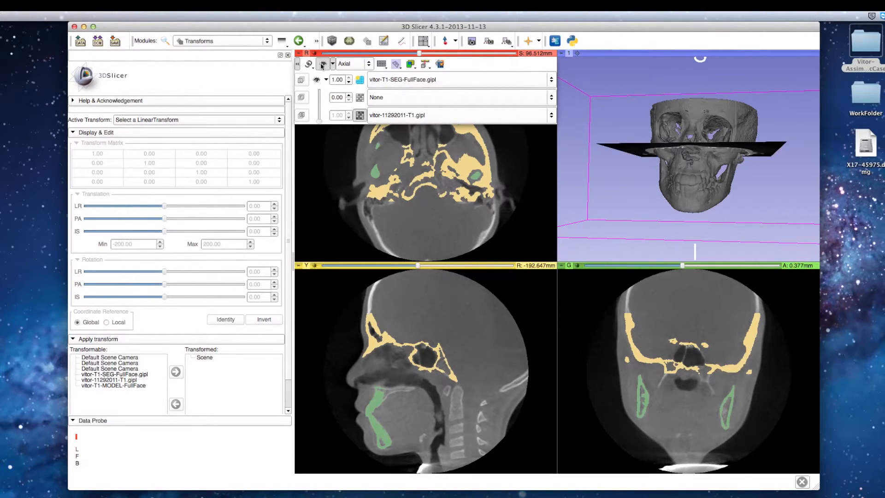
{"action": "left_click", "coordinate": [322, 65]}
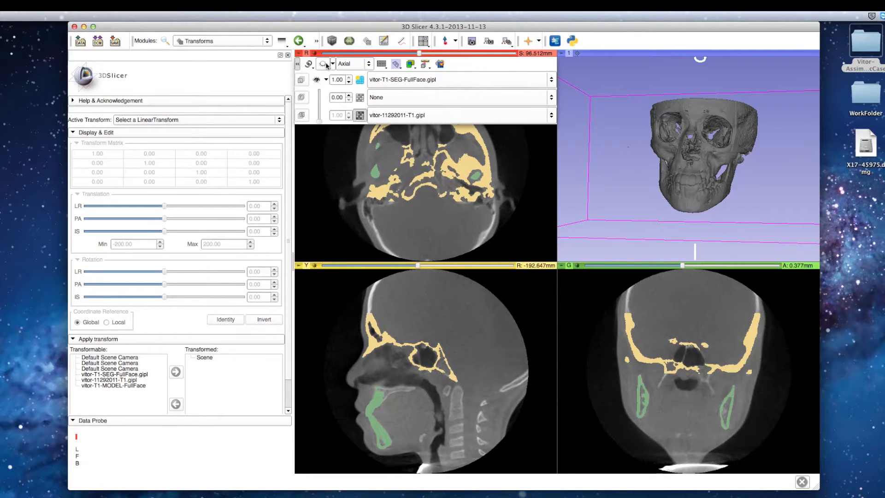
{"action": "left_click", "coordinate": [324, 64]}
{"action": "left_click", "coordinate": [324, 64]}
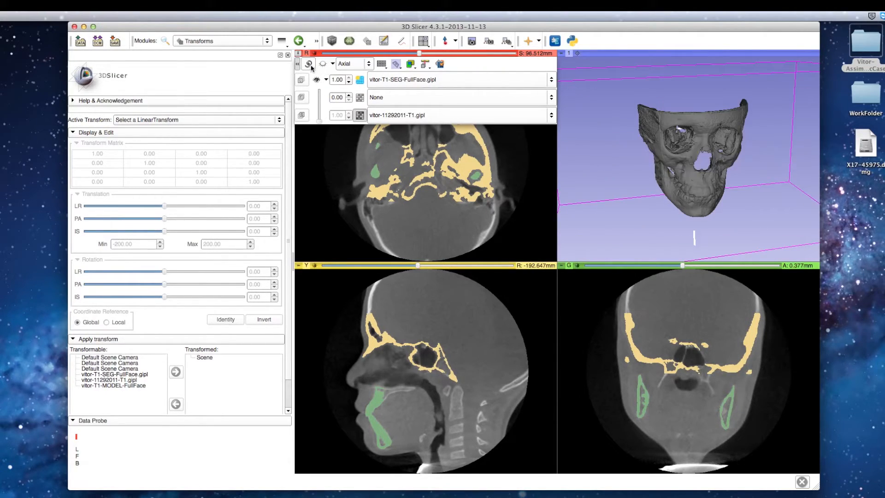
{"action": "left_click", "coordinate": [324, 64]}
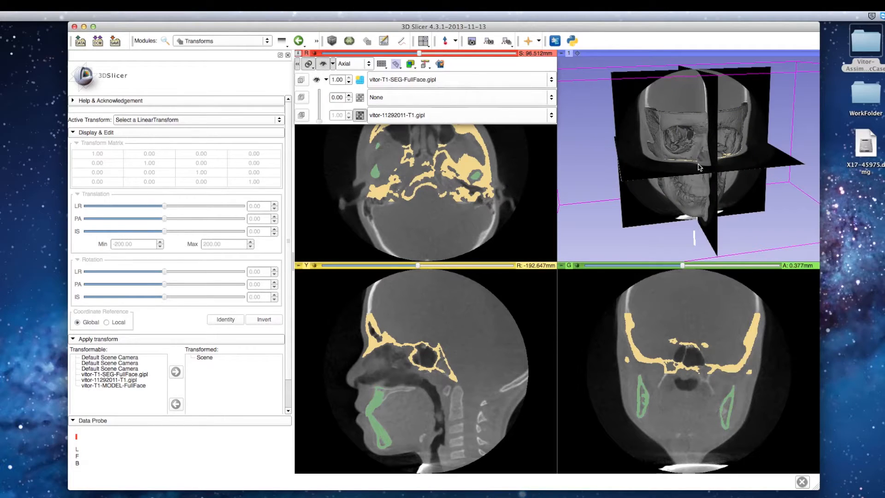
{"action": "left_click_drag", "start_coordinate": [703, 152], "coordinate": [621, 135]}
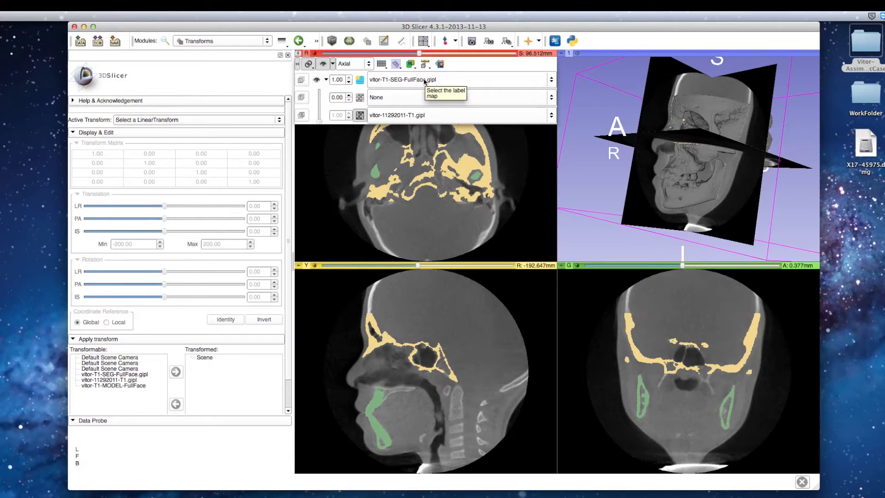
Compare the T1 scan with and without its full-face segmentation label map overlay in the slice views
{"action": "left_click", "coordinate": [317, 79]}
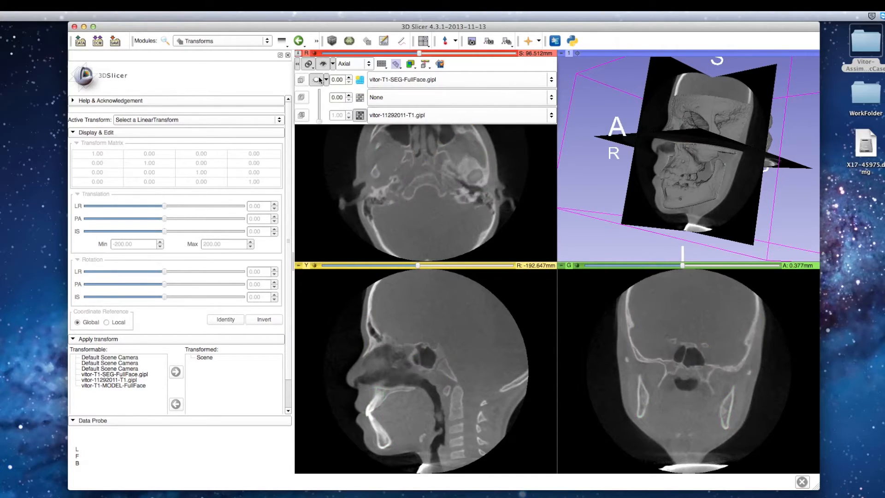
{"action": "left_click", "coordinate": [319, 79]}
{"action": "left_click", "coordinate": [319, 79]}
{"action": "left_click", "coordinate": [319, 78]}
{"action": "left_click", "coordinate": [391, 82]}
{"action": "left_click", "coordinate": [392, 68]}
{"action": "left_click", "coordinate": [393, 79]}
{"action": "left_click", "coordinate": [392, 85]}
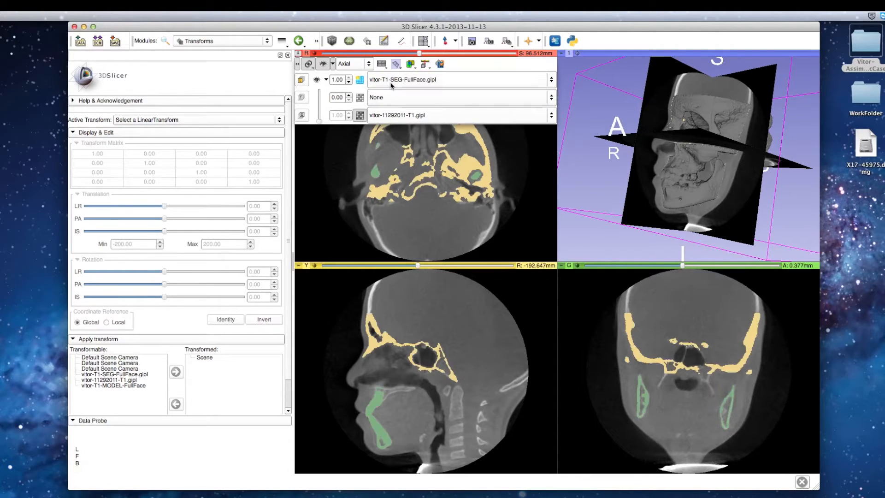
Move the axial slice to about S 64.8 mm, the sagittal to about R -180.6 mm and the coronal to about A -15.8 mm
{"action": "left_click_drag", "start_coordinate": [419, 53], "coordinate": [387, 55]}
{"action": "left_click_drag", "start_coordinate": [417, 266], "coordinate": [425, 268]}
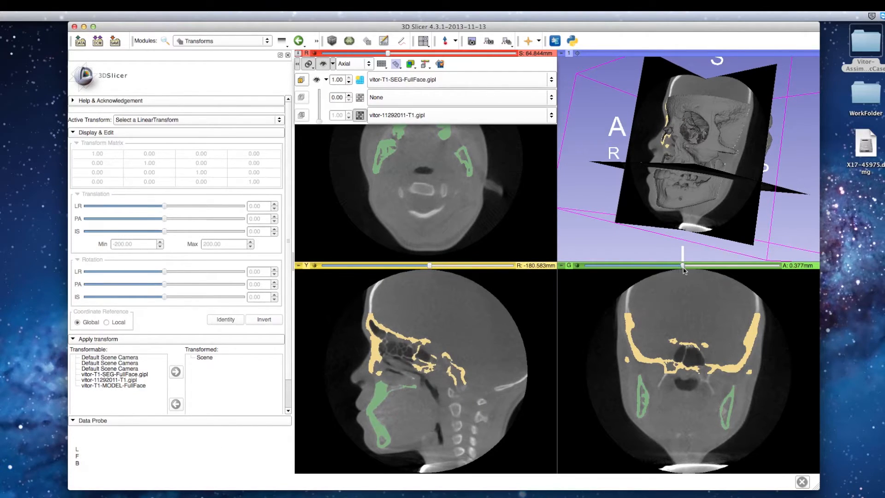
{"action": "left_click_drag", "start_coordinate": [683, 266], "coordinate": [666, 268]}
{"action": "left_click_drag", "start_coordinate": [670, 218], "coordinate": [778, 243]}
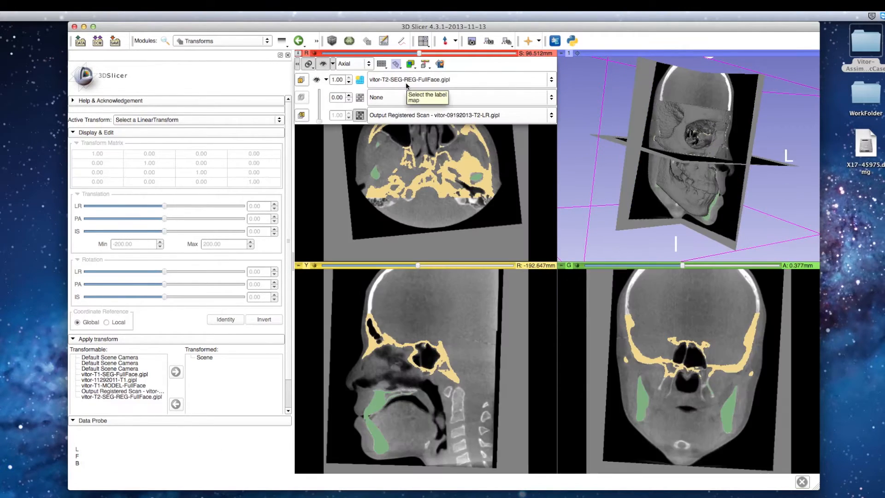
Remove the T2 segmentation label map from the slice views and set the T1 scan as foreground over the registered T2 scan
{"action": "left_click", "coordinate": [406, 85]}
{"action": "left_click", "coordinate": [404, 62]}
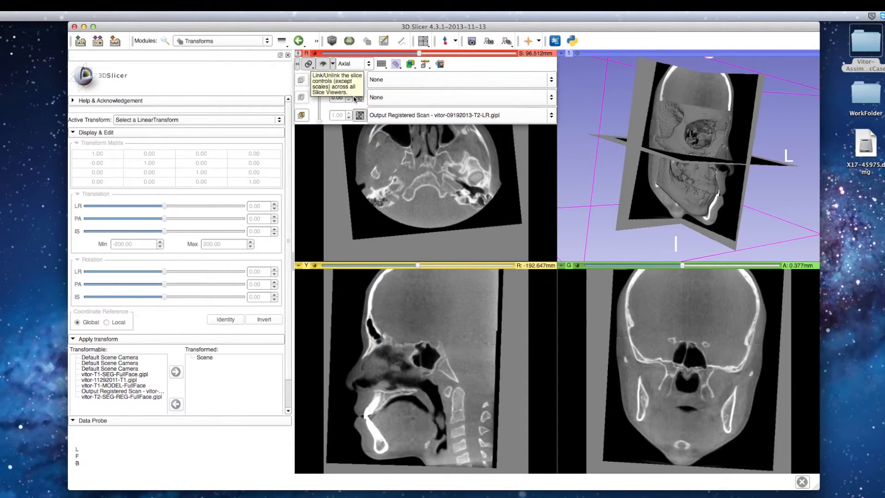
{"action": "left_click", "coordinate": [447, 98]}
{"action": "left_click", "coordinate": [428, 112]}
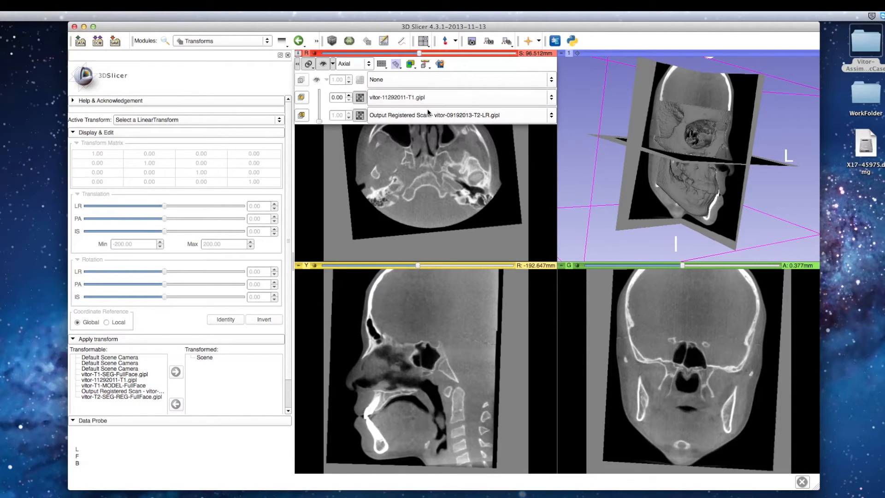
Blend the T1 foreground over the T2 scan at 0.50 opacity and move the sagittal slice to about R -185.1 mm
{"action": "mouse_move", "coordinate": [319, 120]}
{"action": "left_mouse_down"}
{"action": "mouse_move", "coordinate": [320, 92]}
{"action": "mouse_move", "coordinate": [319, 118]}
{"action": "mouse_move", "coordinate": [319, 106]}
{"action": "left_mouse_up"}
{"action": "mouse_move", "coordinate": [420, 265]}
{"action": "left_mouse_down"}
{"action": "mouse_move", "coordinate": [387, 266]}
{"action": "mouse_move", "coordinate": [427, 271]}
{"action": "left_mouse_up"}
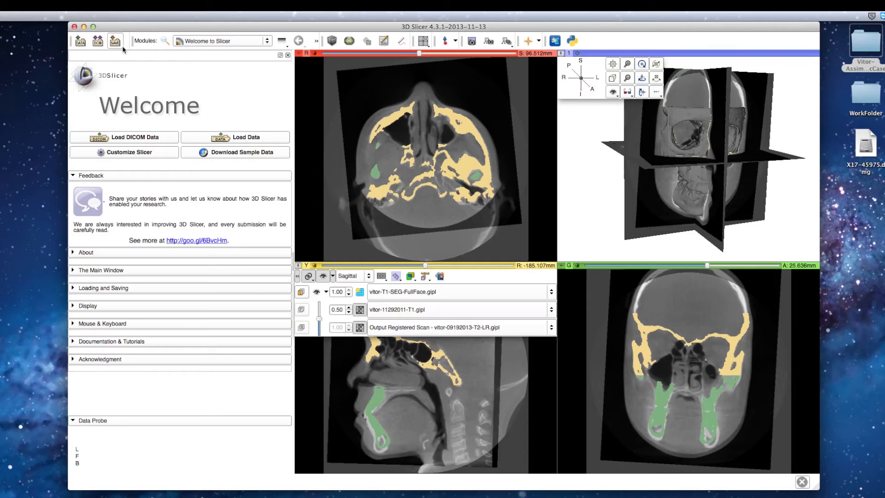
Open the scene's file name for editing in the save dialog, enlarged to list every file, and select the word "Scene" in it
{"action": "left_click", "coordinate": [116, 42]}
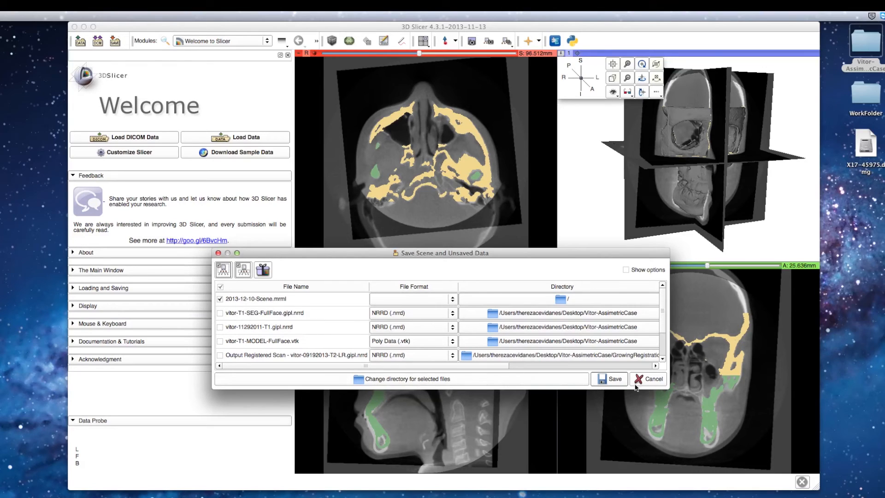
{"action": "left_click_drag", "start_coordinate": [669, 392], "coordinate": [705, 424]}
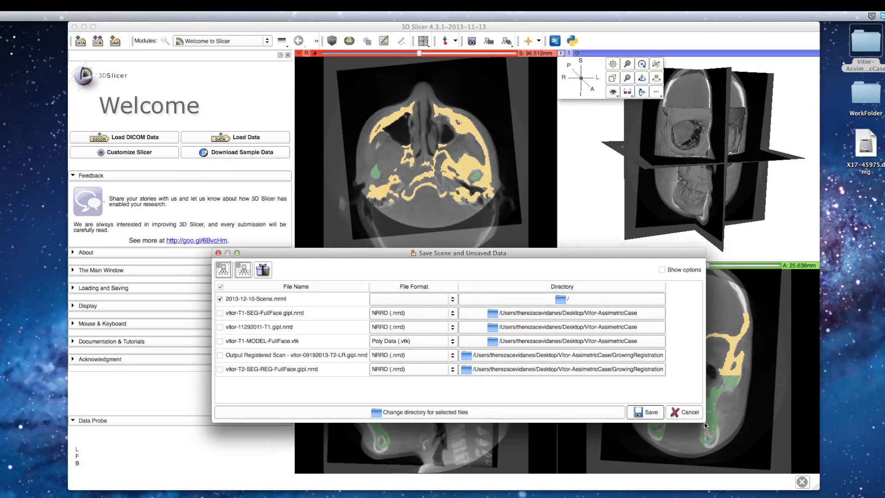
{"action": "double_click", "coordinate": [231, 299]}
{"action": "left_click_drag", "start_coordinate": [231, 299], "coordinate": [284, 301]}
{"action": "double_click", "coordinate": [264, 300]}
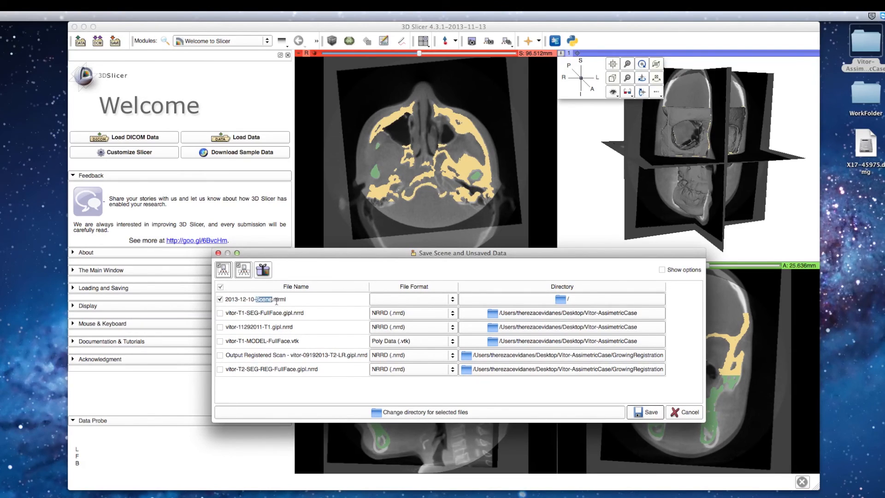